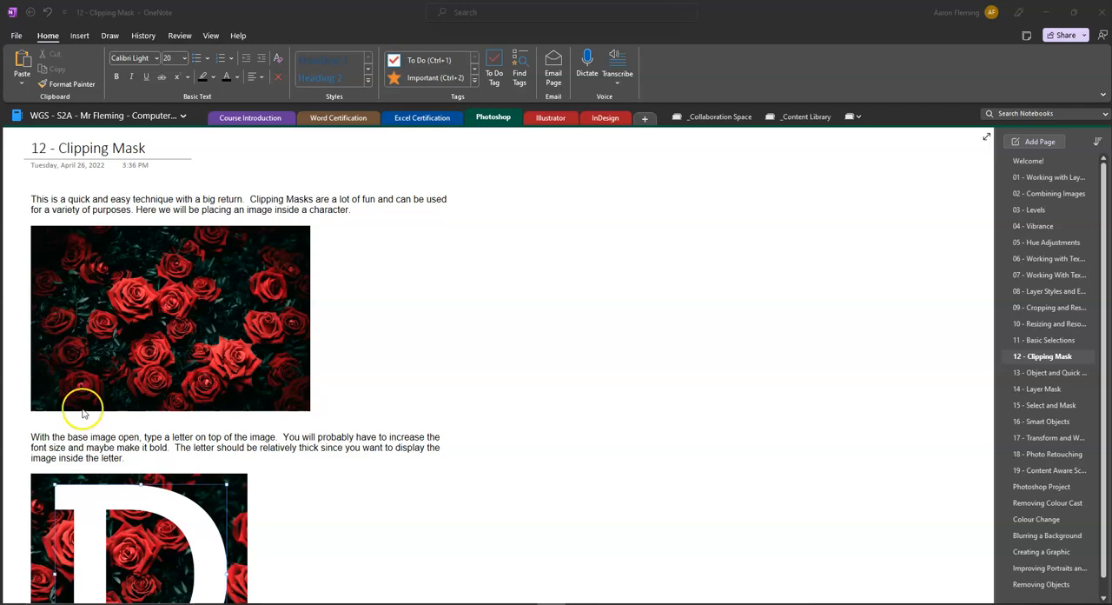
# Review the 12 - Clipping Mask lesson page, from the roses picture down to the finished letter example.
pyautogui.scroll(-2, 131, 326)
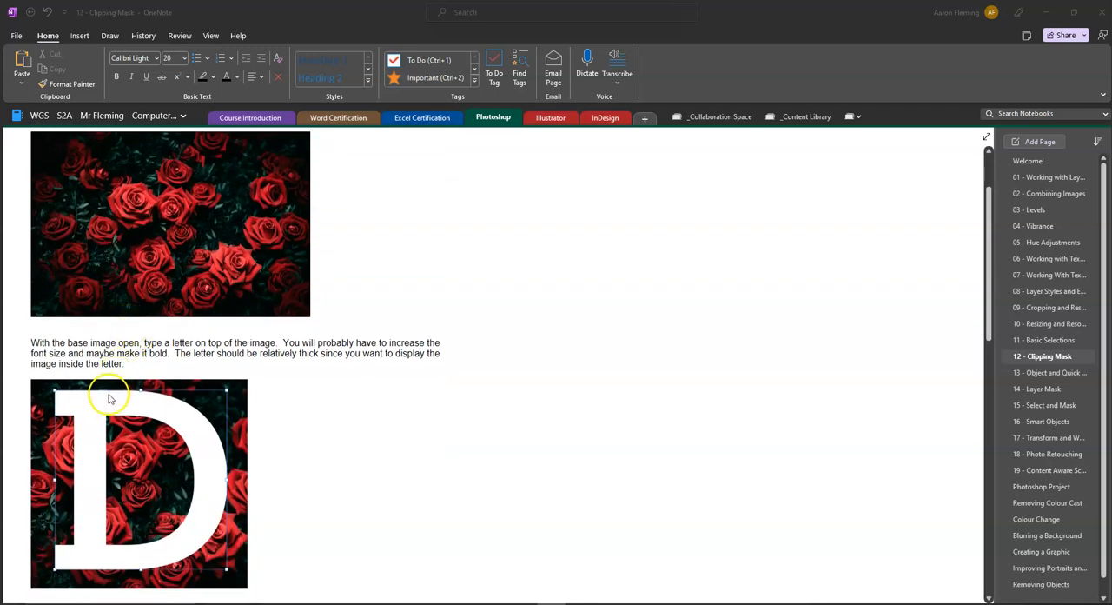
pyautogui.scroll(-8, 99, 387)
pyautogui.scroll(-4, 109, 395)
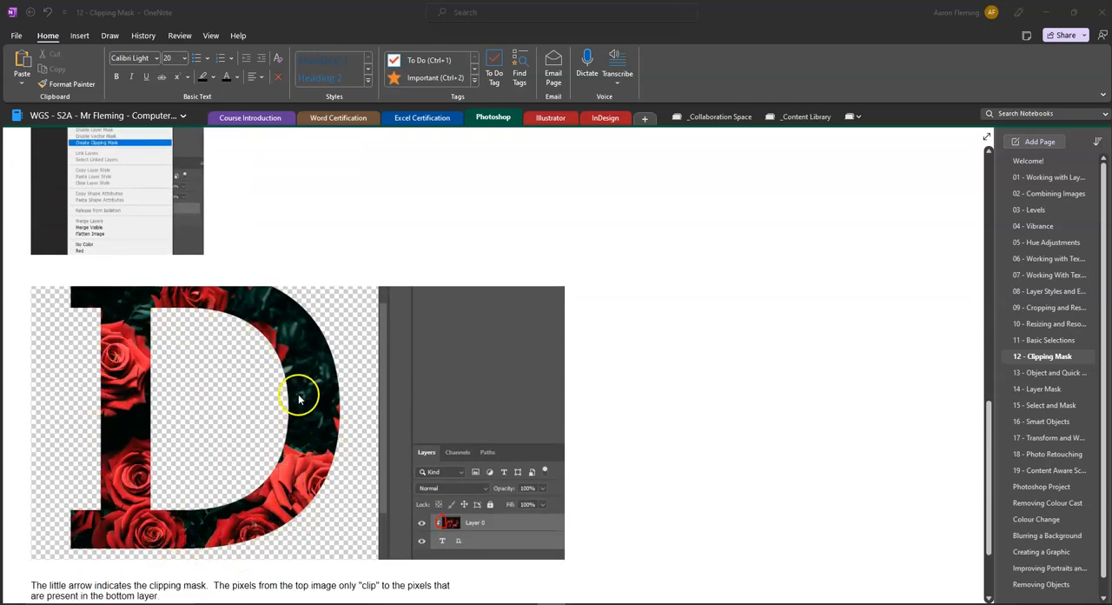
pyautogui.scroll(6, 300, 400)
pyautogui.scroll(-6, 279, 413)
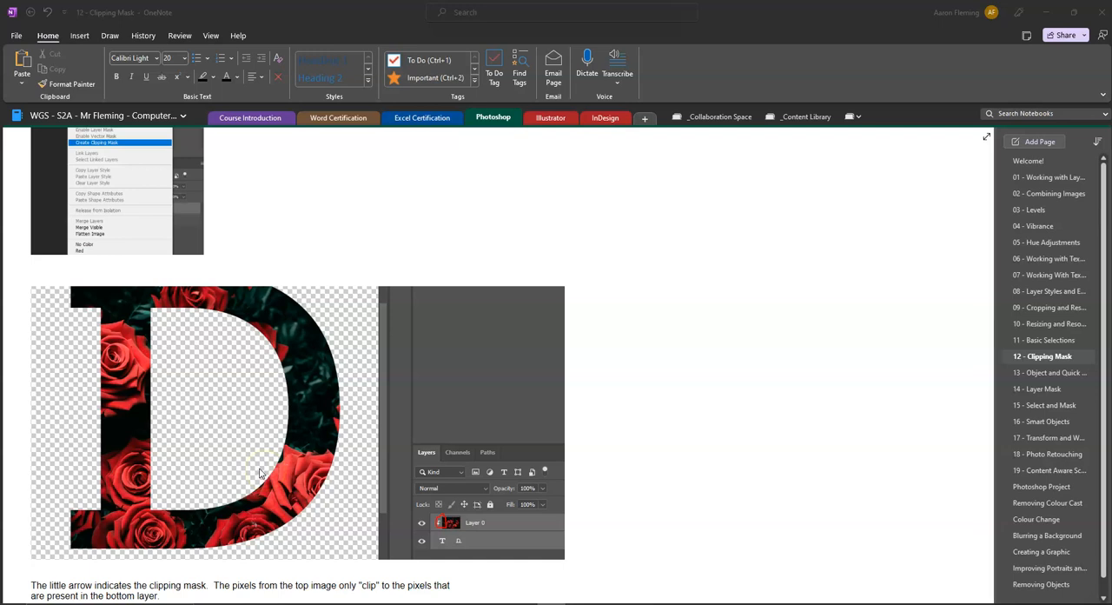
pyautogui.scroll(6, 259, 472)
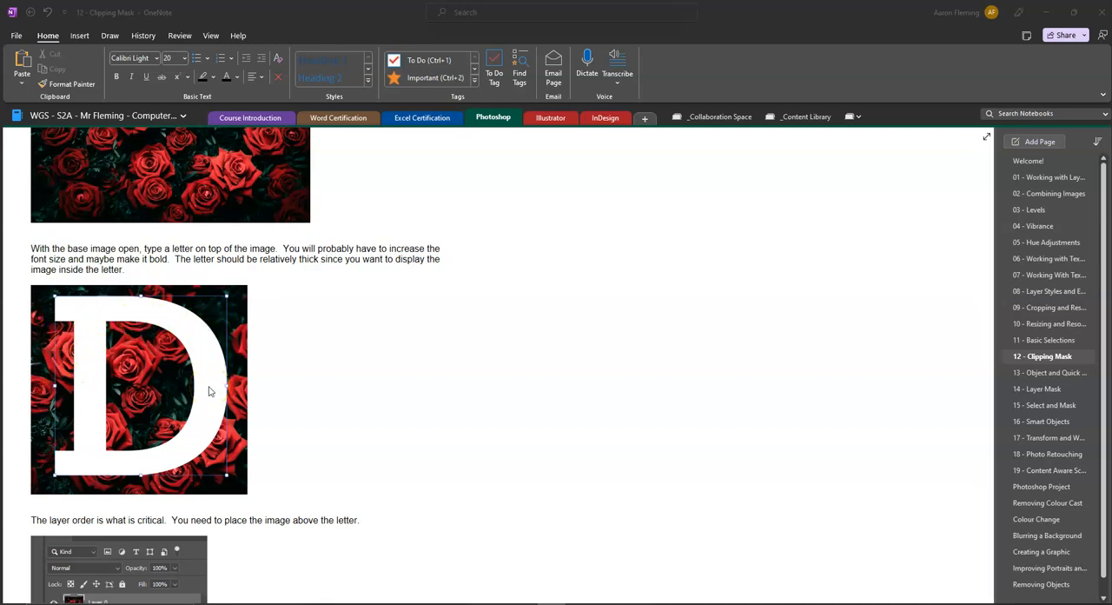
pyautogui.scroll(3, 208, 391)
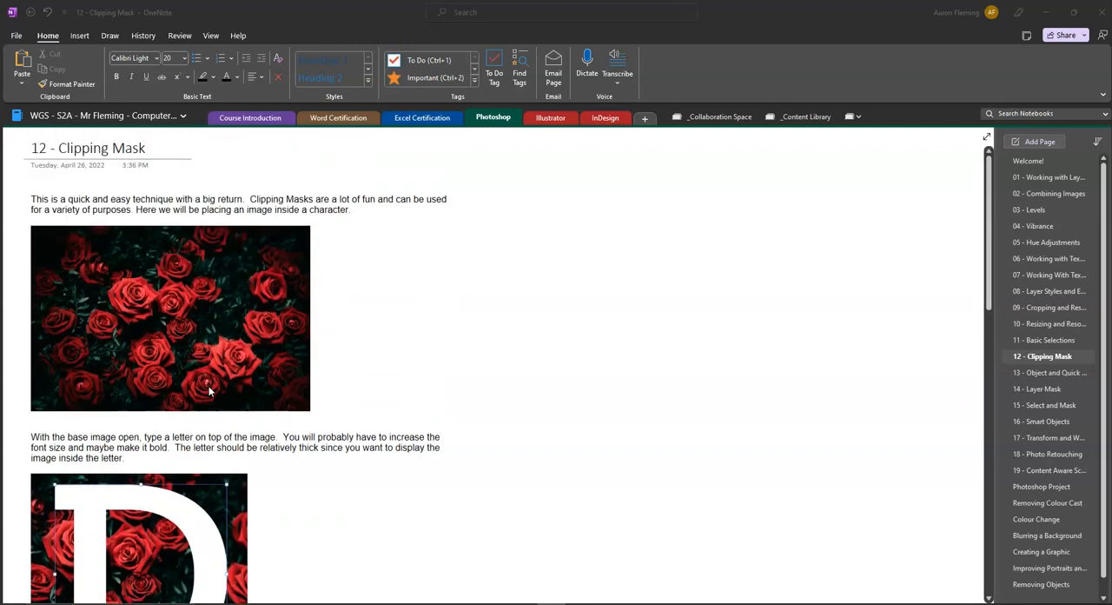
# Copy the roses picture from the lesson and paste it into a new 2000 x 1329 px Photoshop document.
pyautogui.rightClick(170, 334)
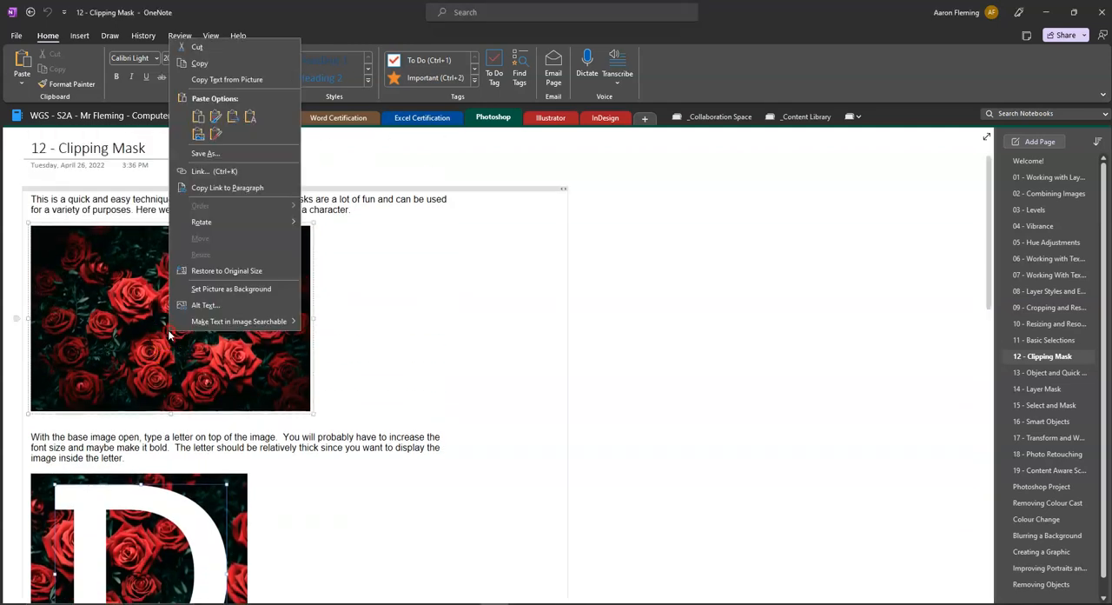
pyautogui.click(211, 62)
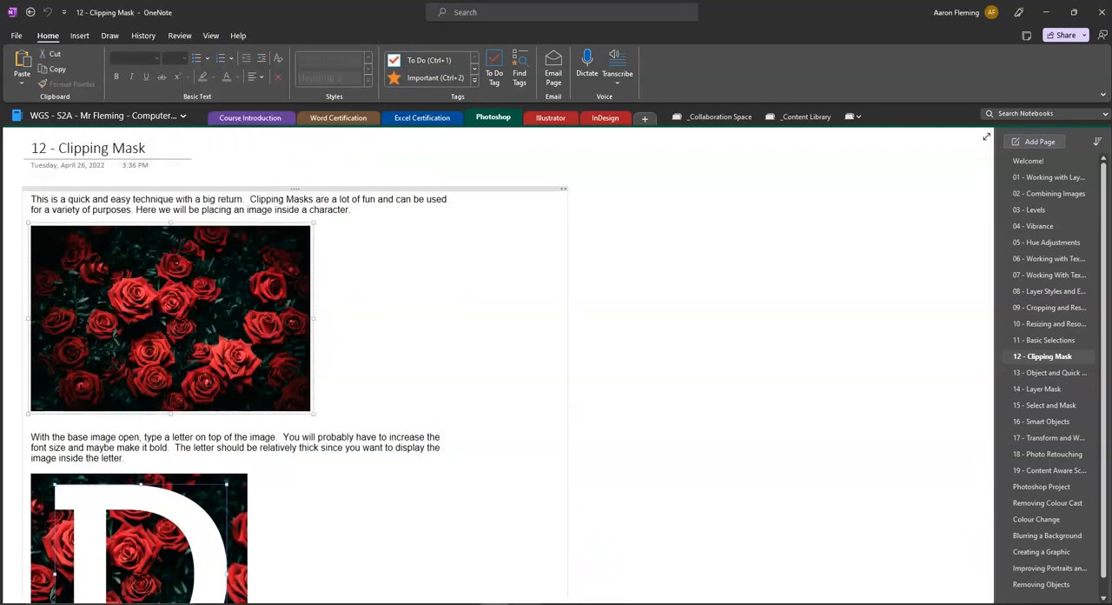
pyautogui.click(520, 603)
pyautogui.click(23, 5)
pyautogui.click(35, 15)
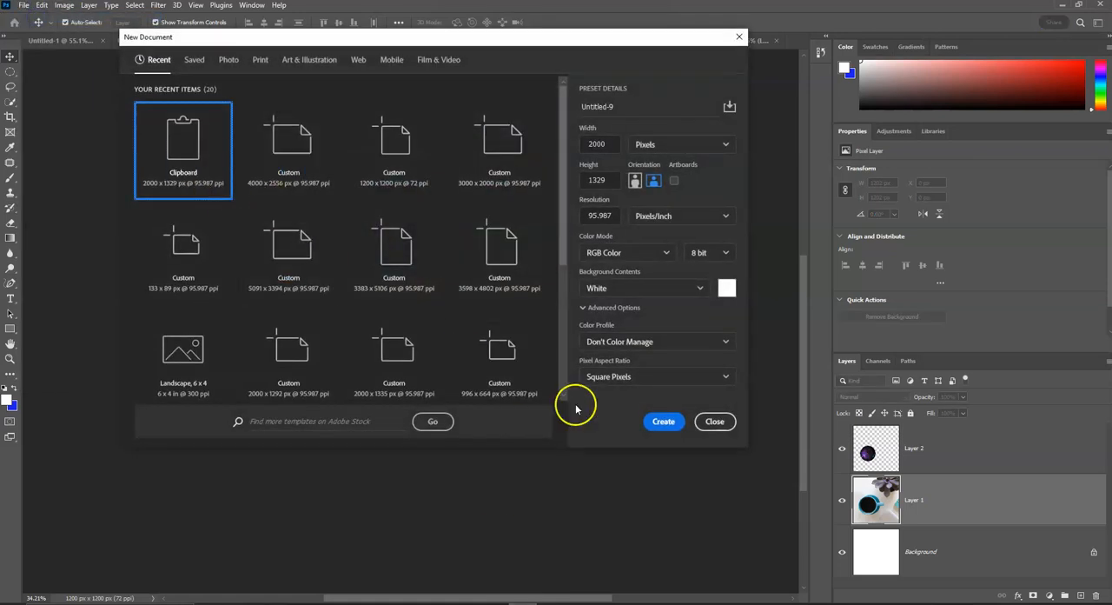
pyautogui.click(663, 421)
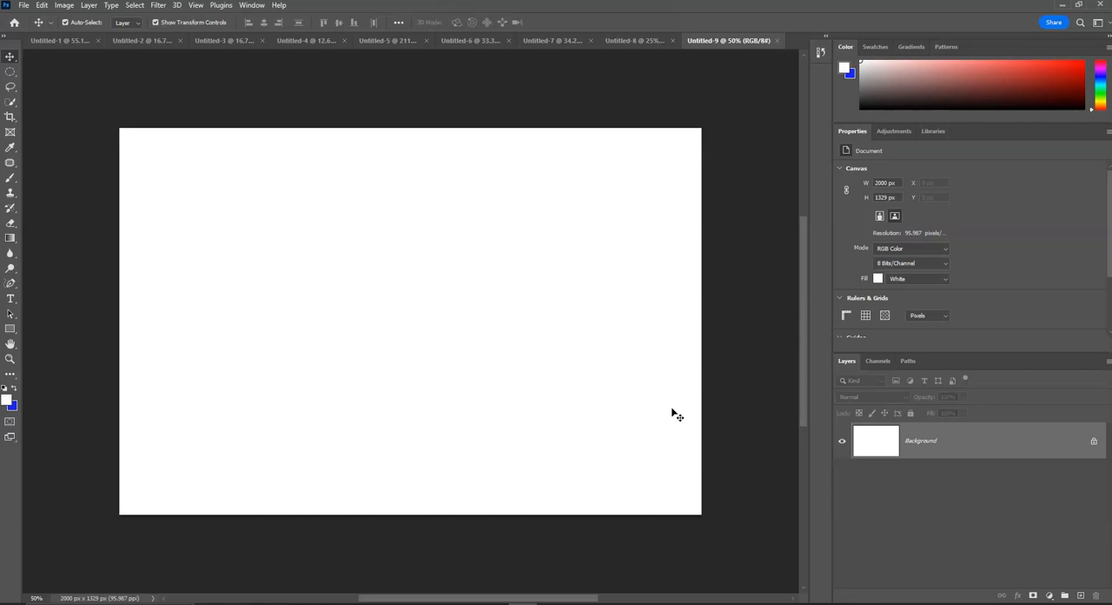
pyautogui.hotkey('ctrl', 'v')
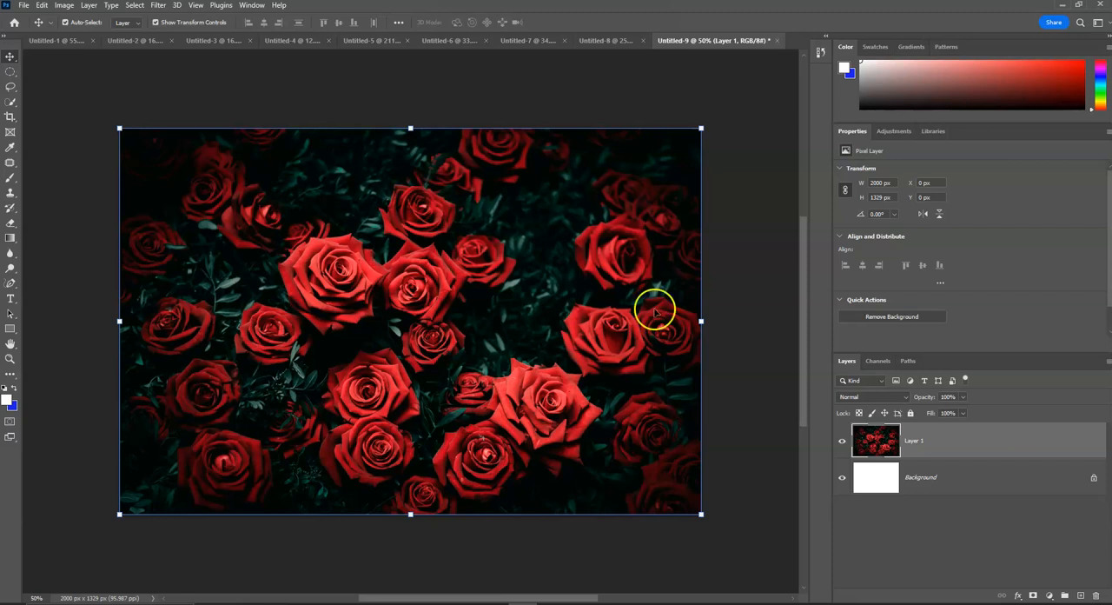
# Add a text layer with the letter D on top of the roses image.
pyautogui.click(11, 298)
pyautogui.click(379, 273)
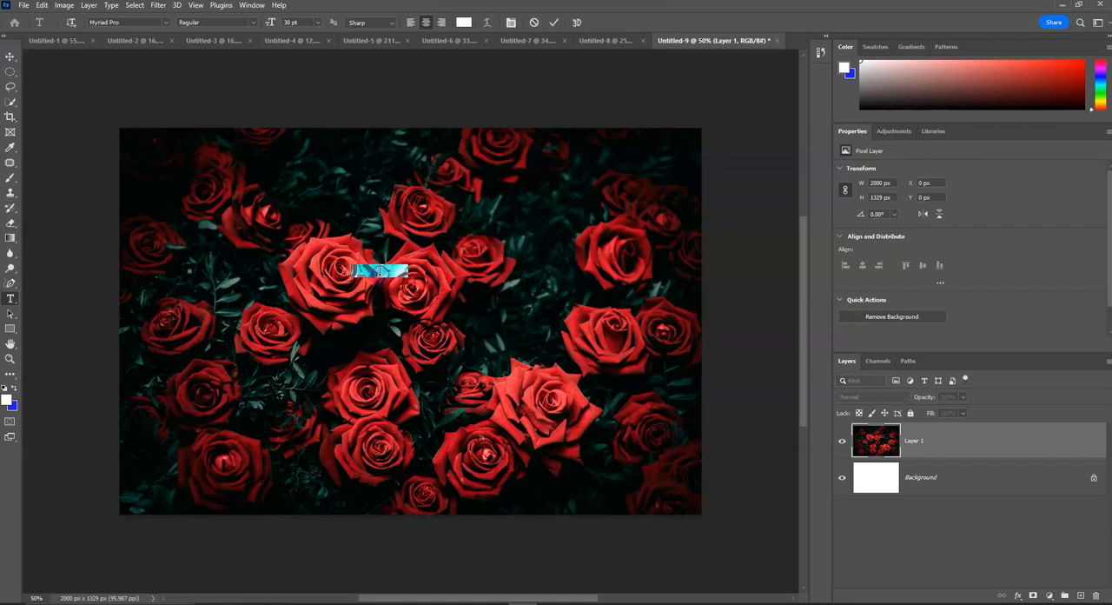
pyautogui.click(429, 294)
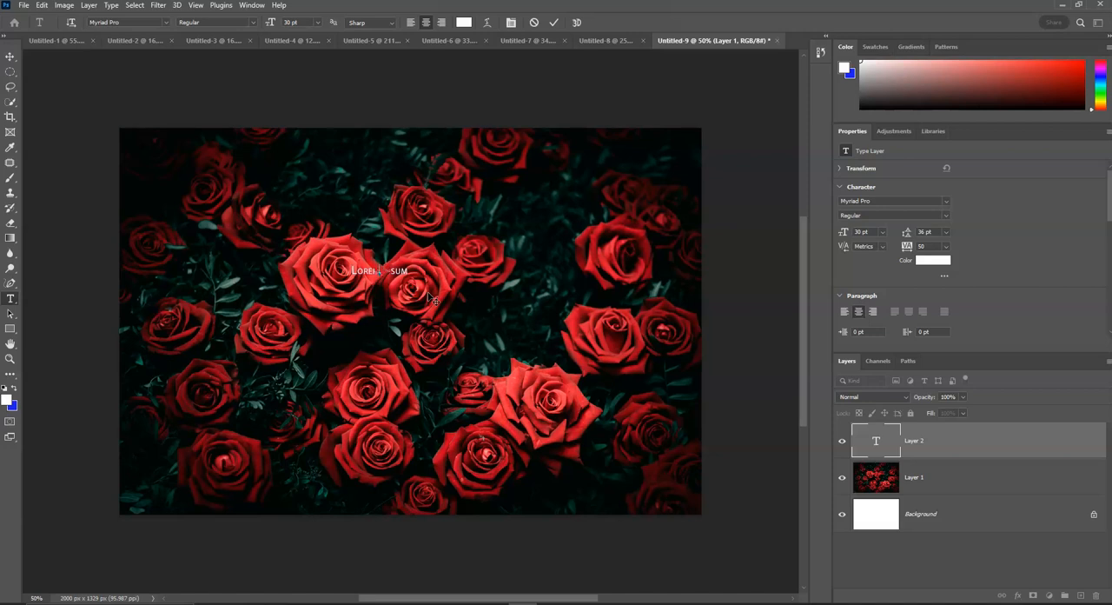
pyautogui.click(405, 270)
pyautogui.scroll(10, 410, 284)
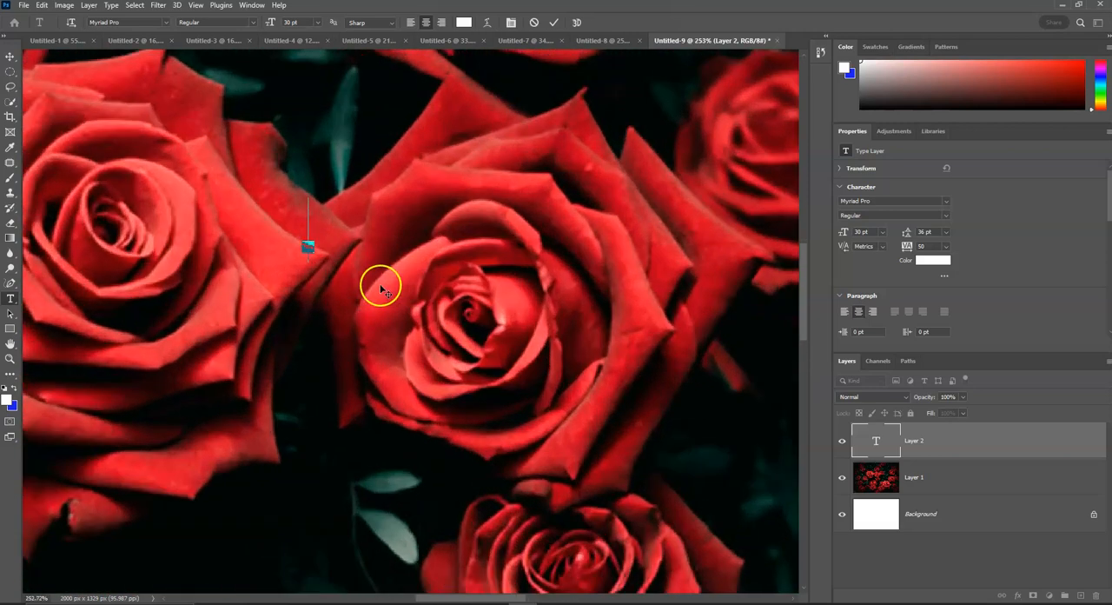
pyautogui.click(380, 290)
pyautogui.write('D')
# Transform the letter D, enlarging it to about 713 pt and placing it over the two large central roses.
pyautogui.click(11, 56)
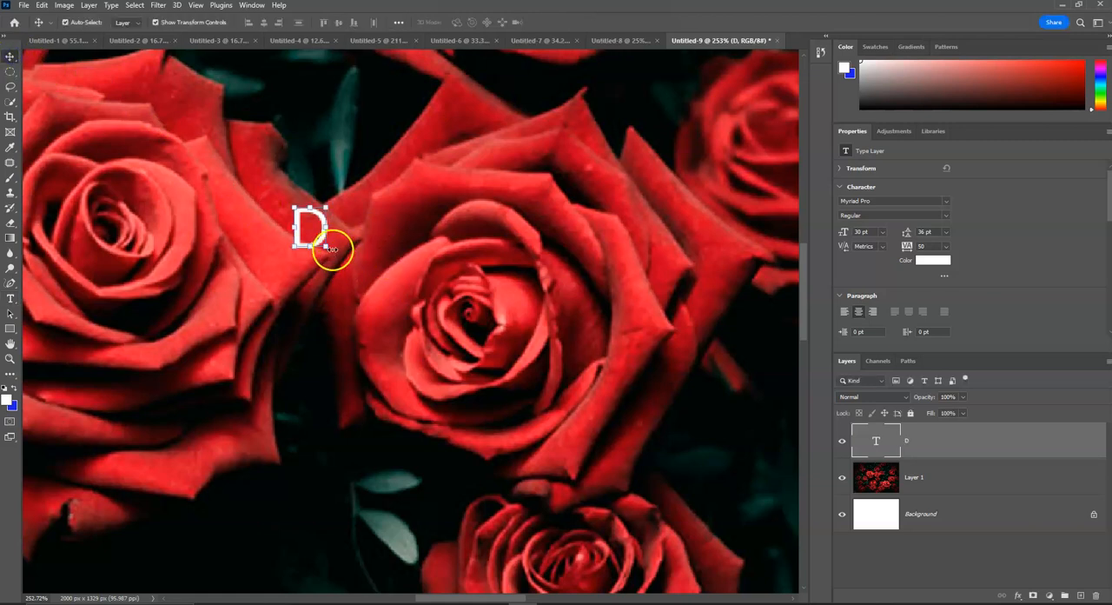
pyautogui.moveTo(325, 249); pyautogui.dragTo(355, 270)
pyautogui.hotkey('ctrl', 't')
pyautogui.moveTo(362, 268); pyautogui.dragTo(814, 591)
pyautogui.scroll(-2, 606, 415)
pyautogui.hscroll(1, 603, 406)
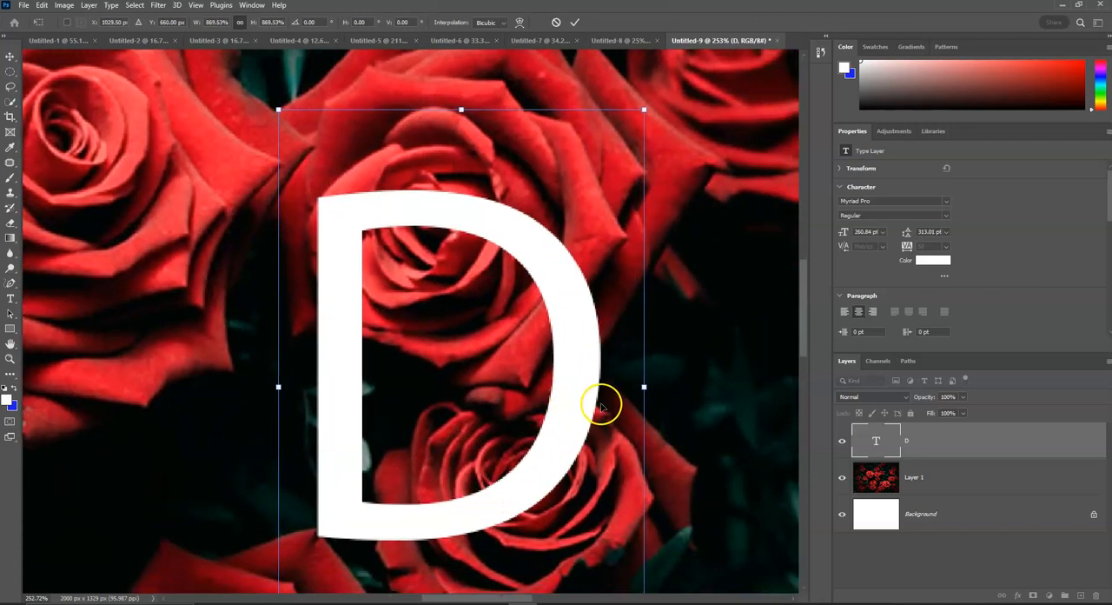
pyautogui.scroll(-5, 601, 406)
pyautogui.moveTo(556, 347); pyautogui.dragTo(418, 237)
pyautogui.moveTo(482, 377); pyautogui.dragTo(721, 557)
pyautogui.moveTo(551, 323); pyautogui.dragTo(527, 243)
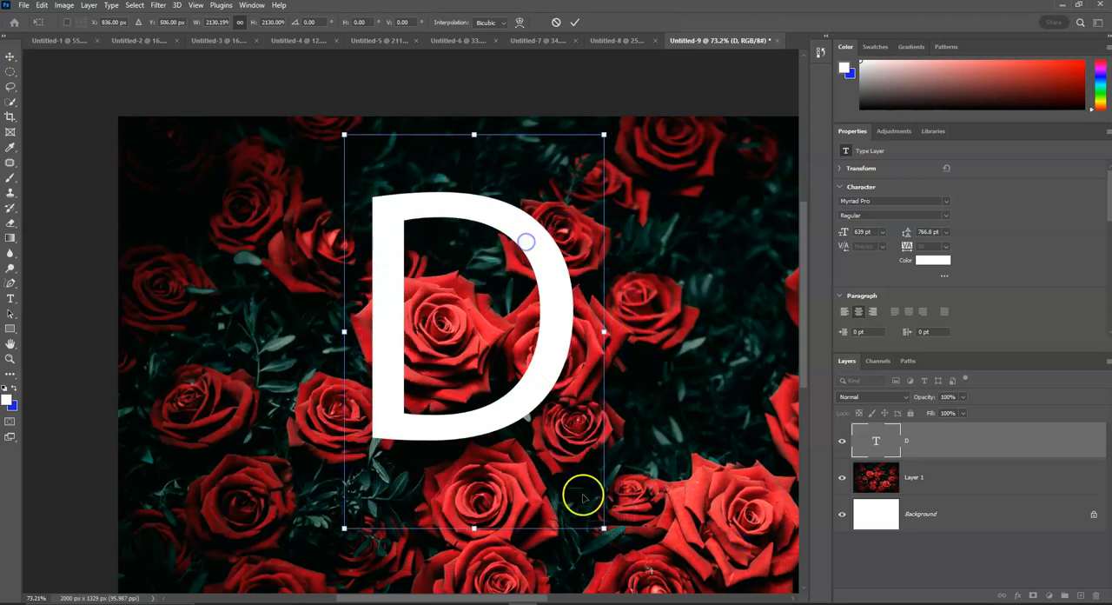
pyautogui.moveTo(605, 528); pyautogui.dragTo(635, 574)
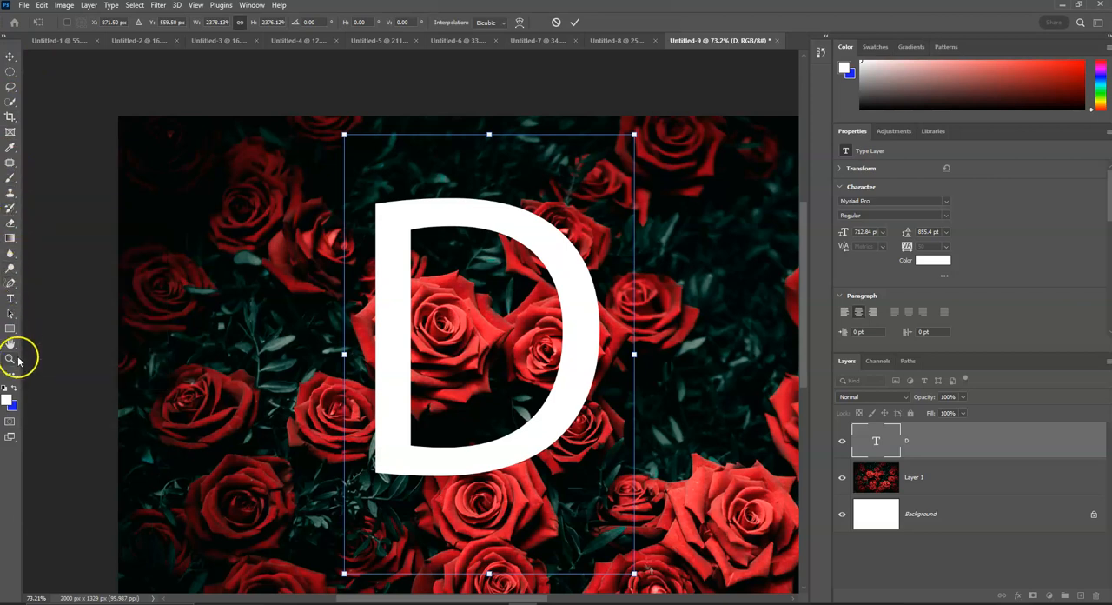
# Set the font style of the letter D to Bold.
pyautogui.click(11, 299)
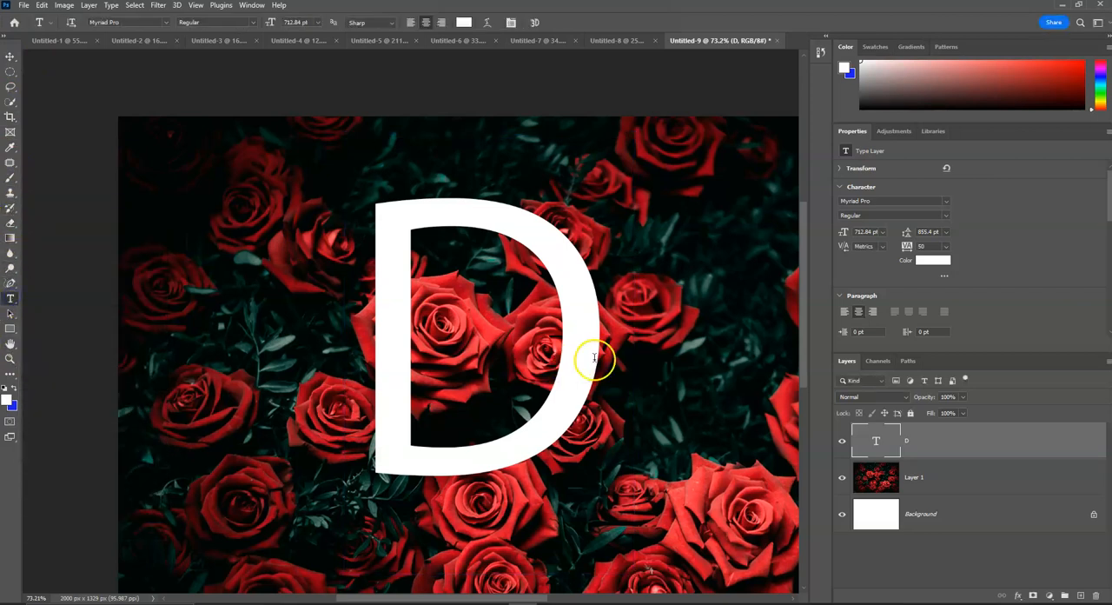
pyautogui.doubleClick(489, 351)
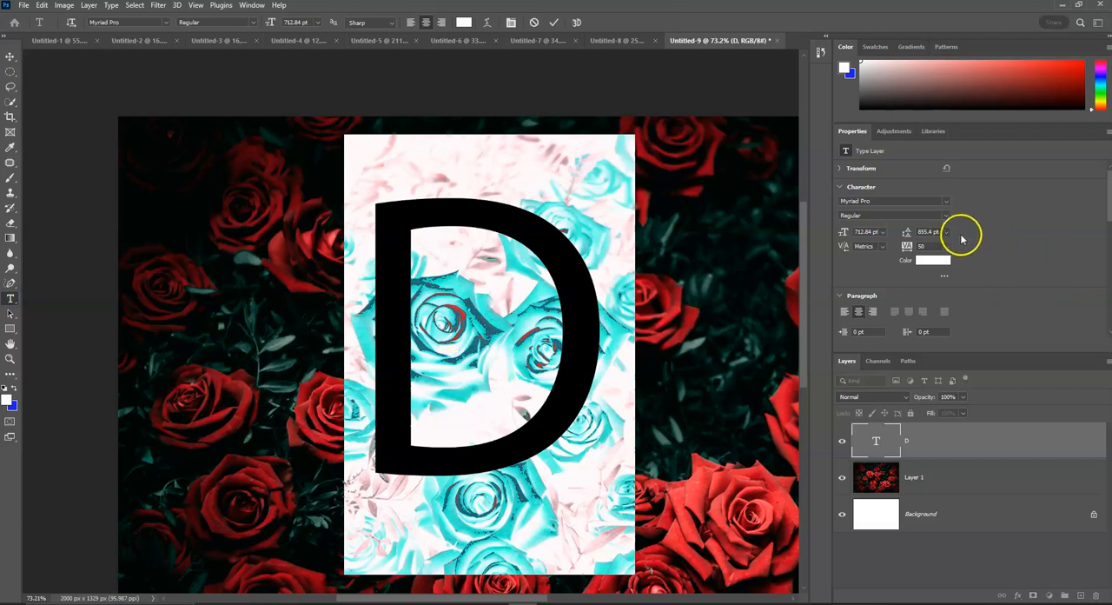
pyautogui.click(946, 216)
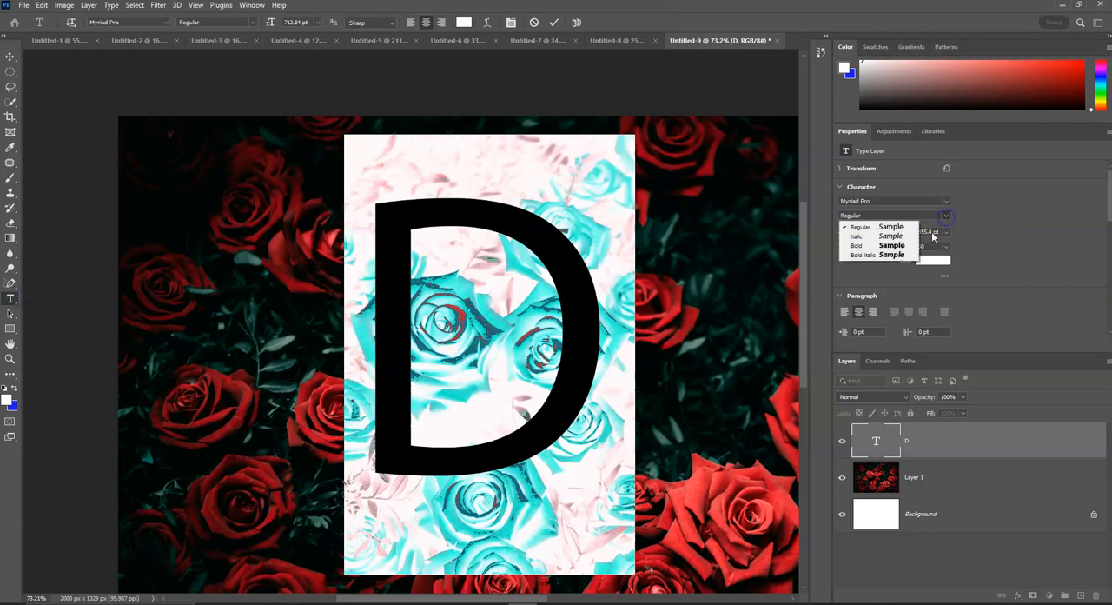
pyautogui.click(878, 247)
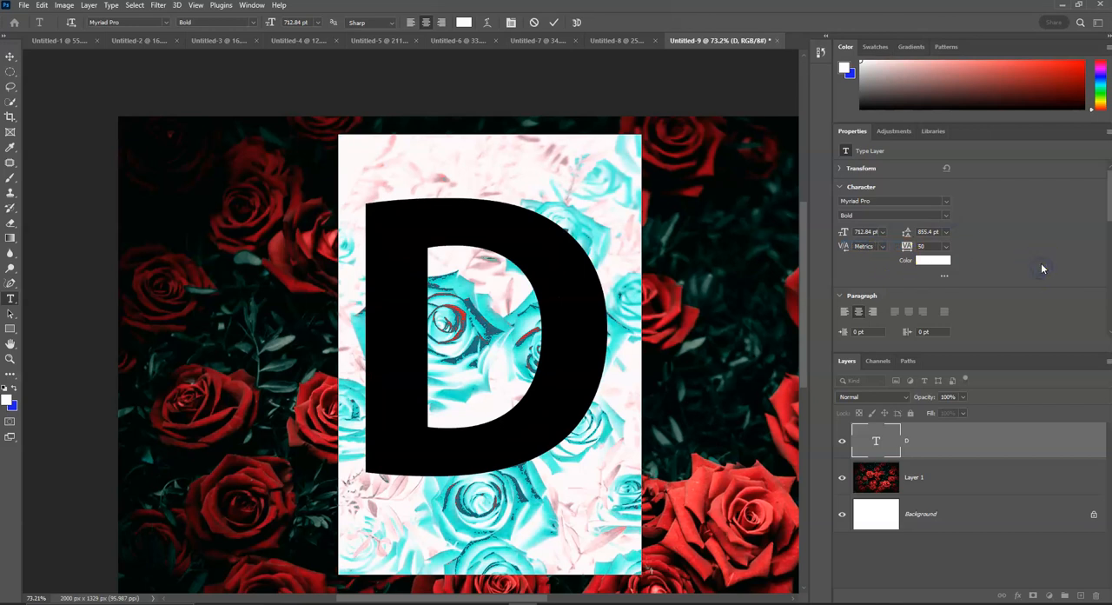
pyautogui.click(735, 183)
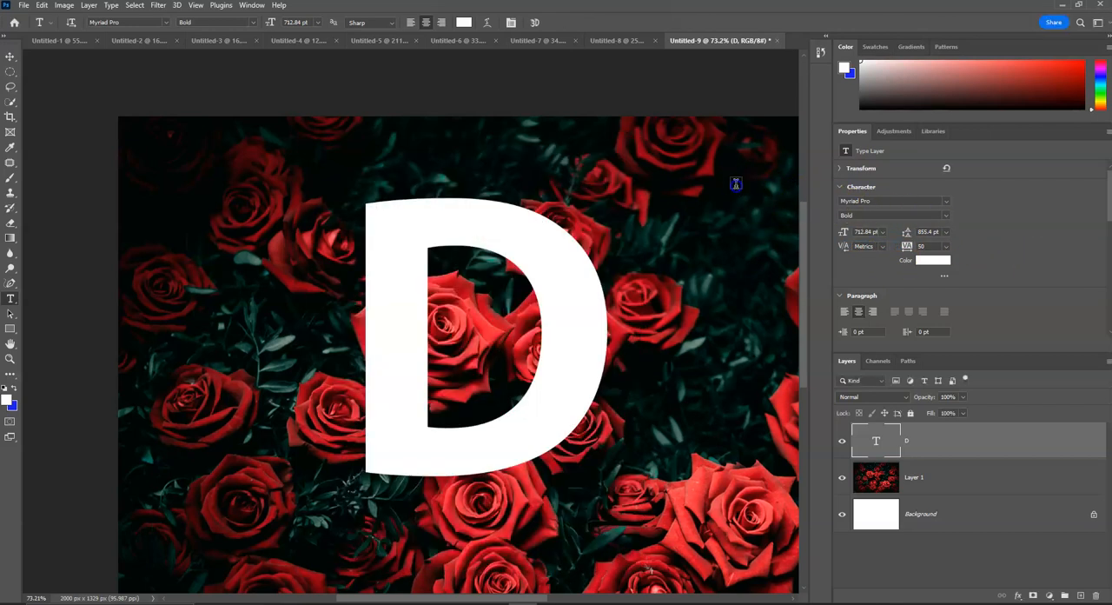
# Move the letter D slightly down and to the right over the roses.
pyautogui.click(10, 61)
pyautogui.moveTo(388, 226); pyautogui.dragTo(401, 250)
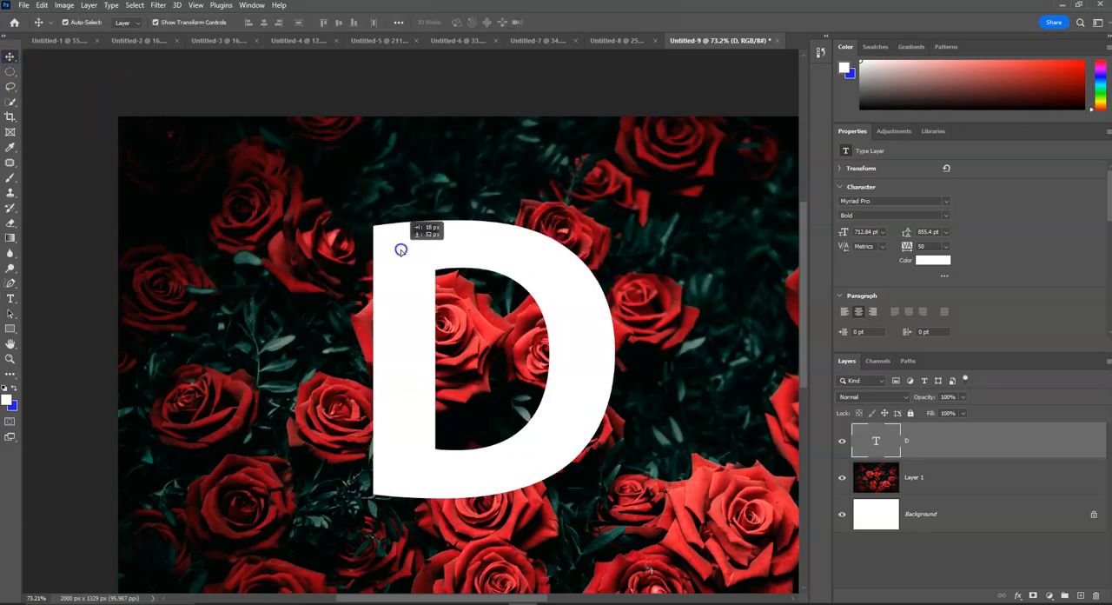
pyautogui.moveTo(402, 250); pyautogui.dragTo(402, 251)
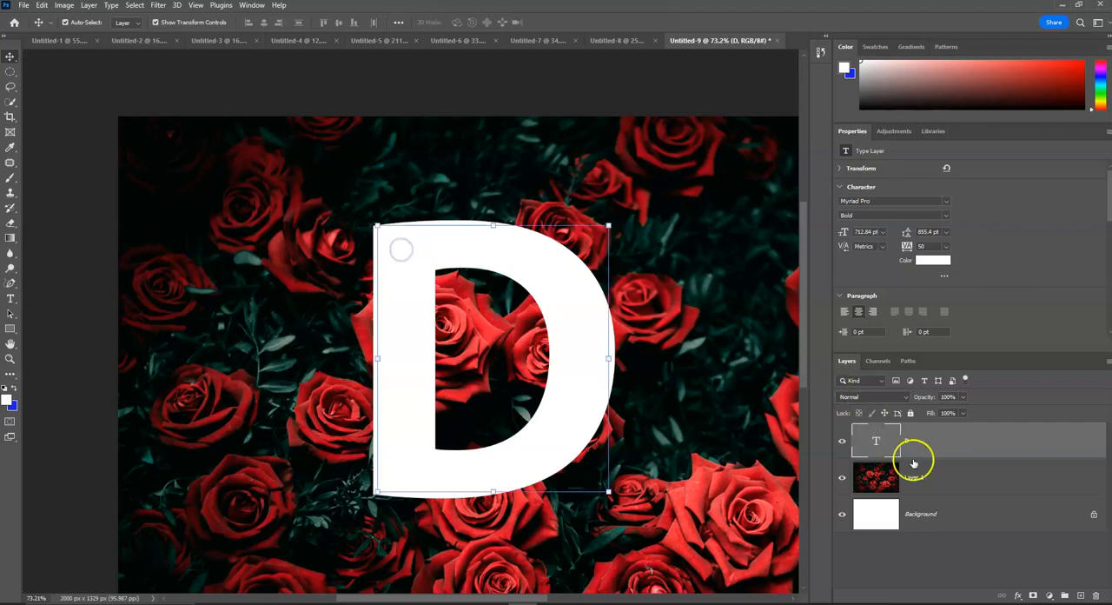
# Place the roses layer above the D text layer and create a clipping mask from it.
pyautogui.click(967, 485)
pyautogui.moveTo(966, 485); pyautogui.dragTo(953, 437)
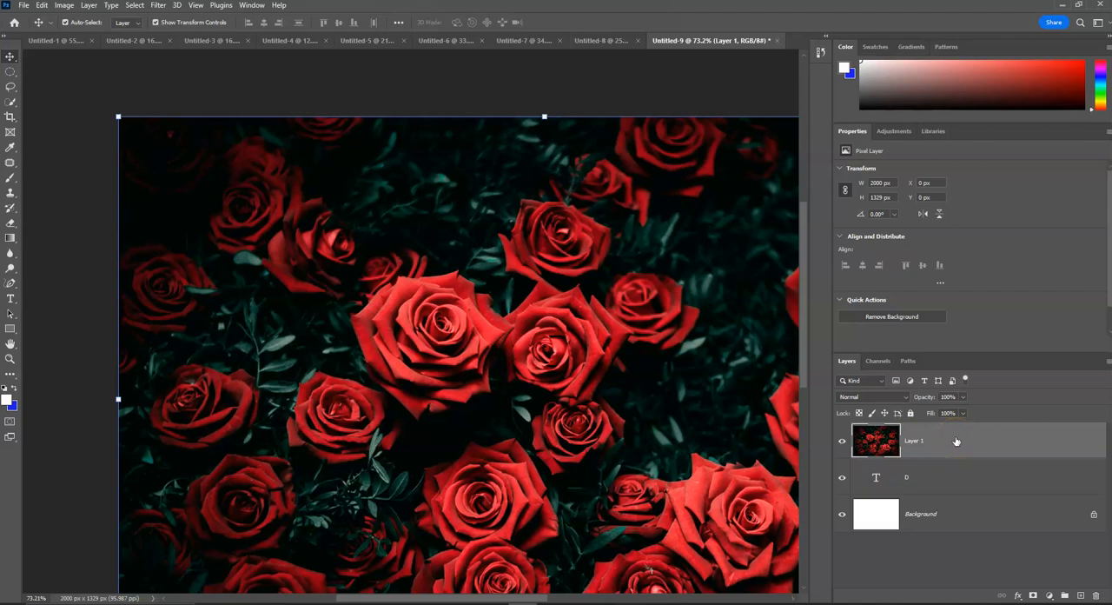
pyautogui.rightClick(956, 442)
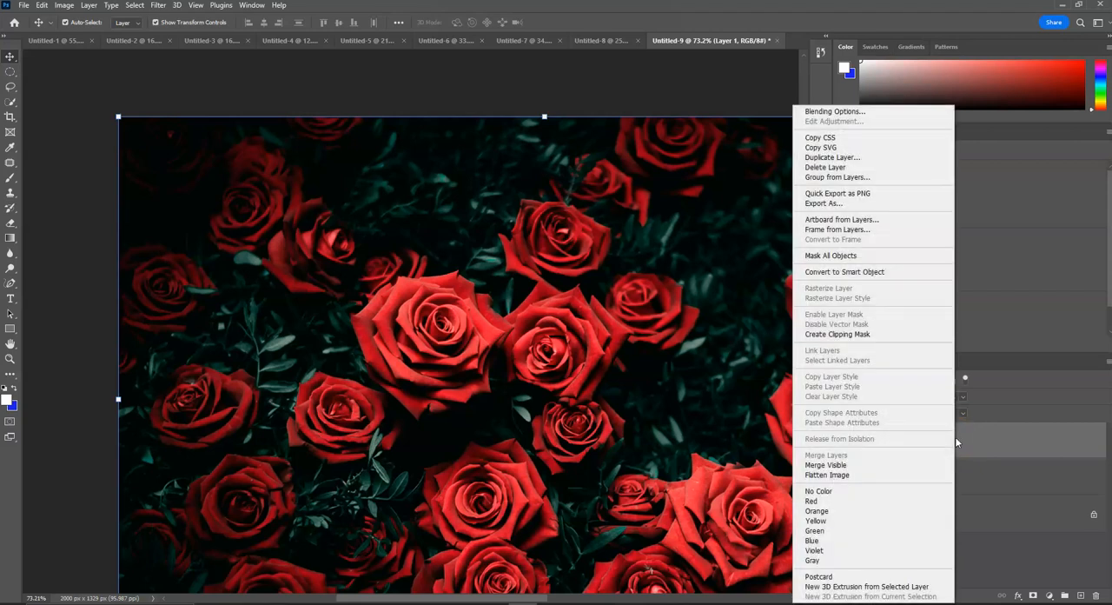
pyautogui.click(854, 336)
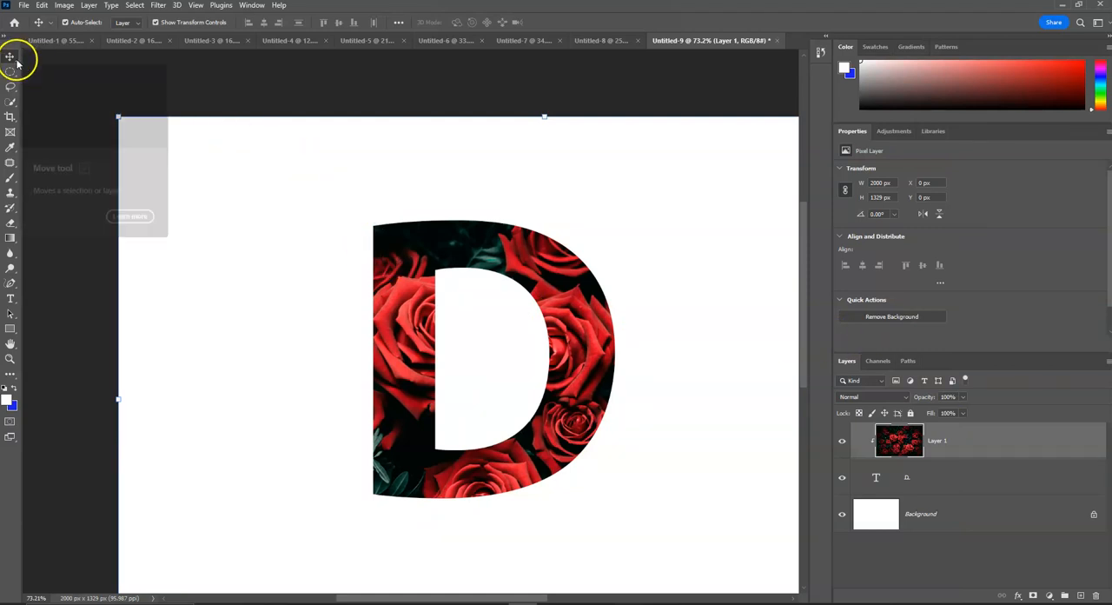
# Reposition the clipped roses image inside the letter to about X -140 px, Y 39 px, and deselect the layer.
pyautogui.moveTo(405, 301); pyautogui.dragTo(384, 272)
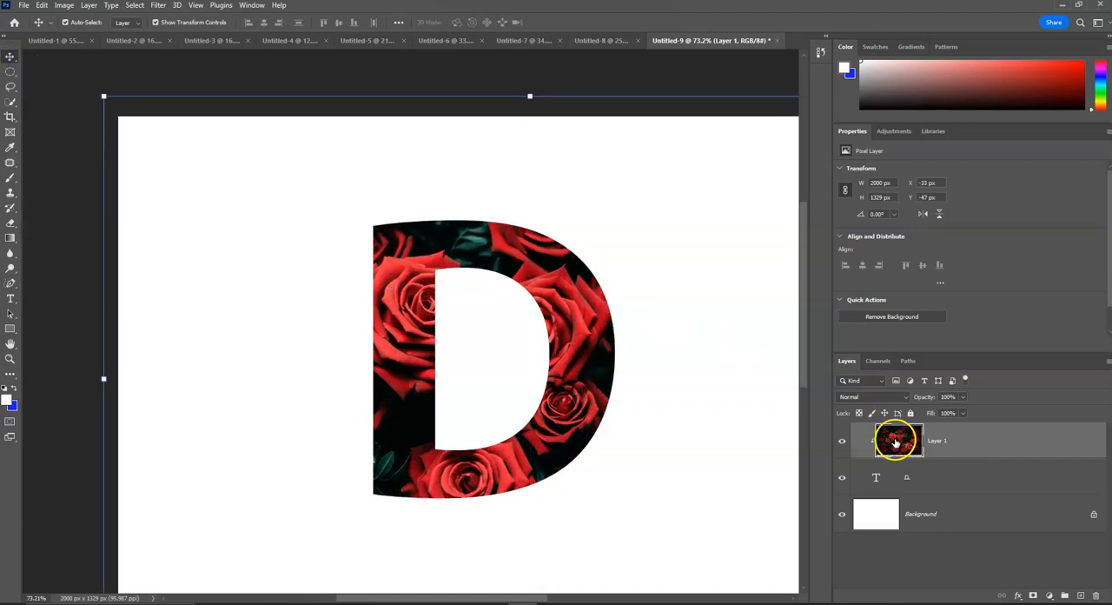
pyautogui.moveTo(571, 322); pyautogui.dragTo(529, 364)
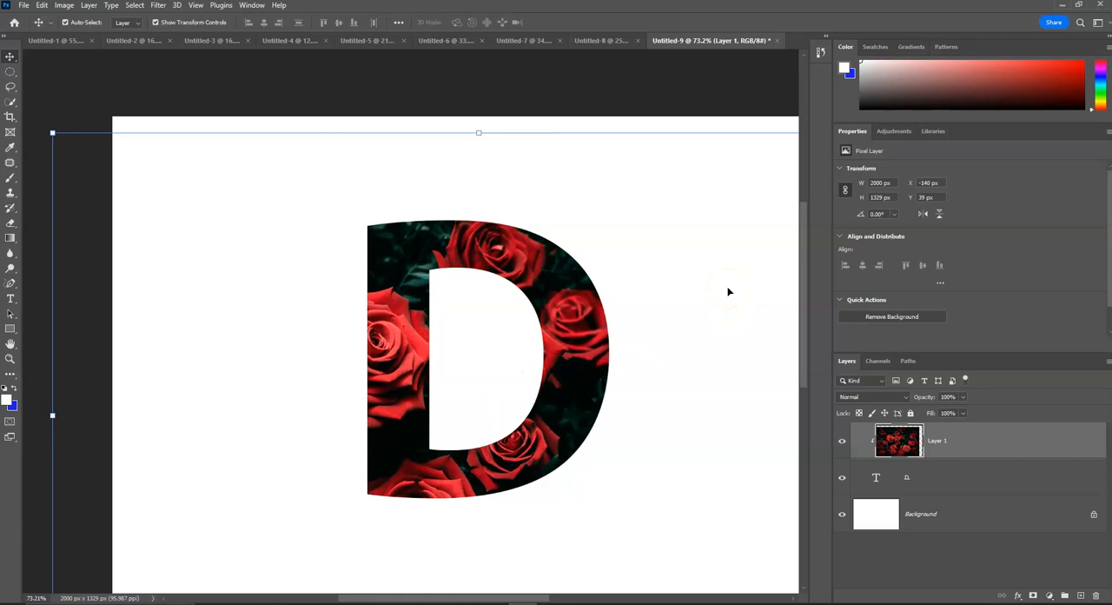
pyautogui.click(698, 85)
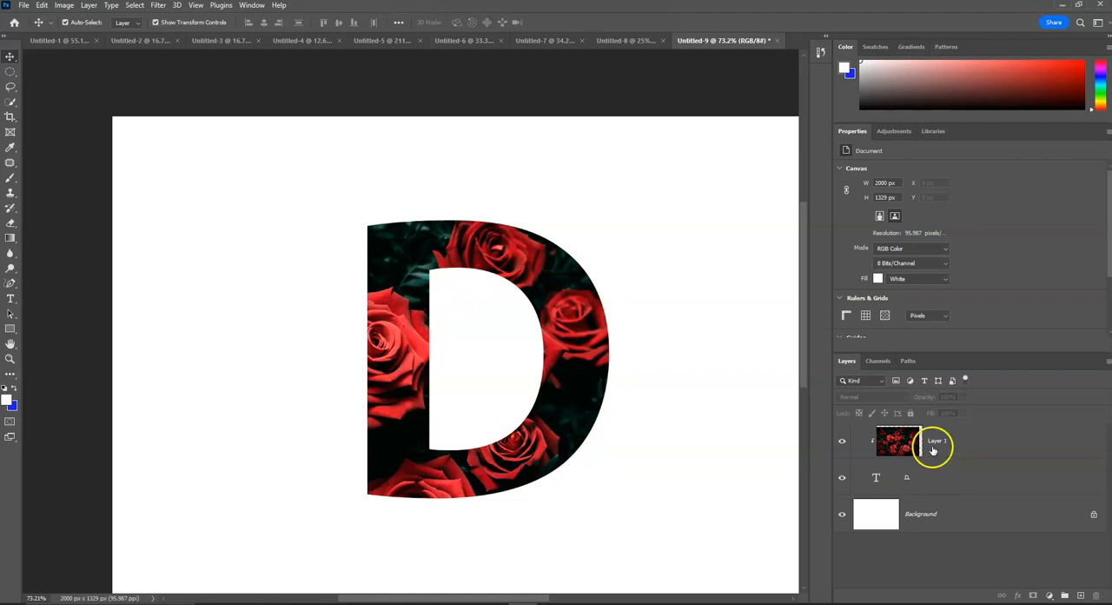
# Release the clipping mask on the roses layer and create it again.
pyautogui.rightClick(971, 440)
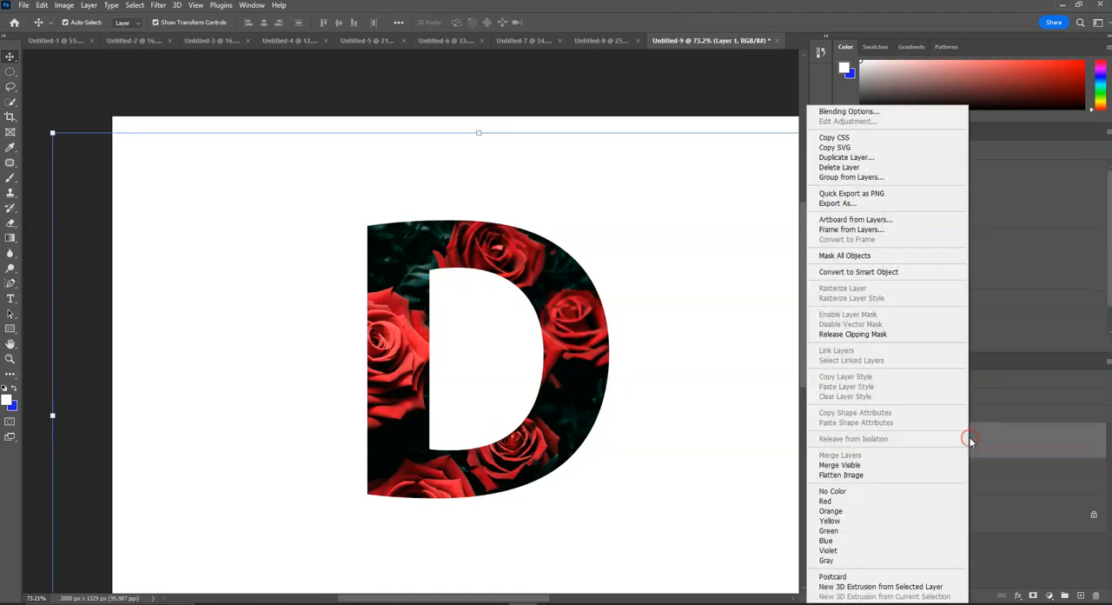
pyautogui.click(917, 334)
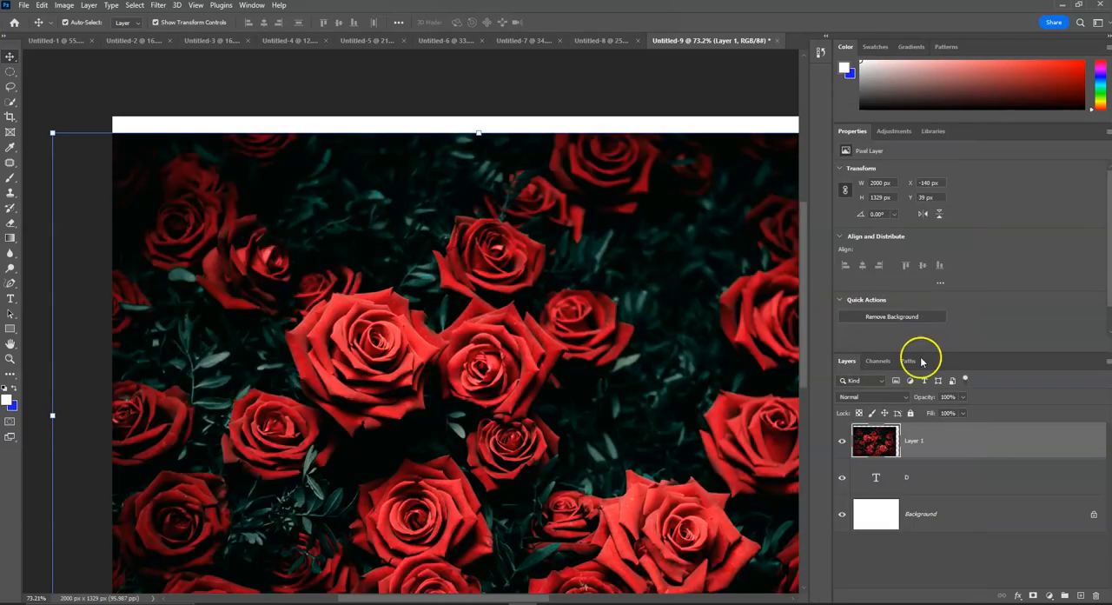
pyautogui.rightClick(962, 442)
pyautogui.click(913, 338)
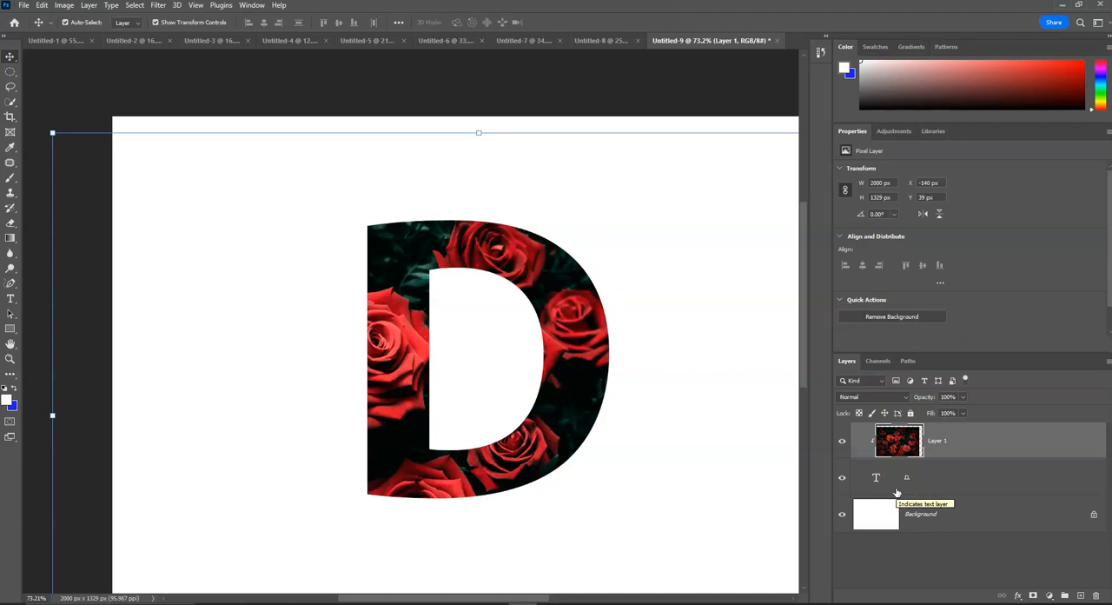
# Shift the clipped roses image inside the letter to about X -186 px, Y 65 px.
pyautogui.moveTo(558, 302); pyautogui.dragTo(535, 290)
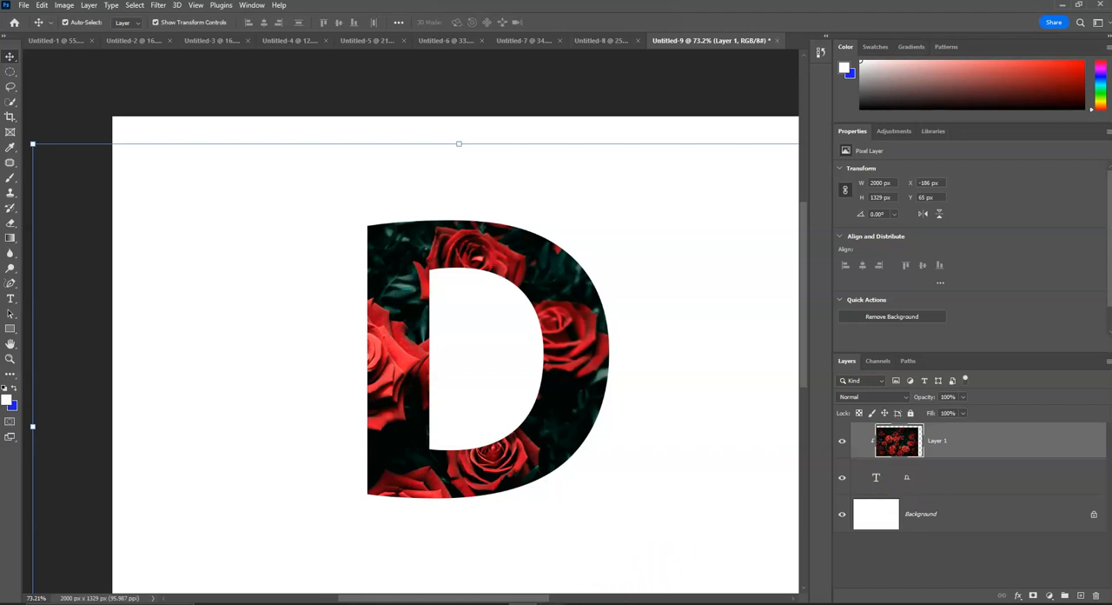
# Switch to the OneNote Clipping Mask lesson and read the remaining instructions through the suggestions at its end.
pyautogui.click(493, 603)
pyautogui.scroll(-5, 398, 408)
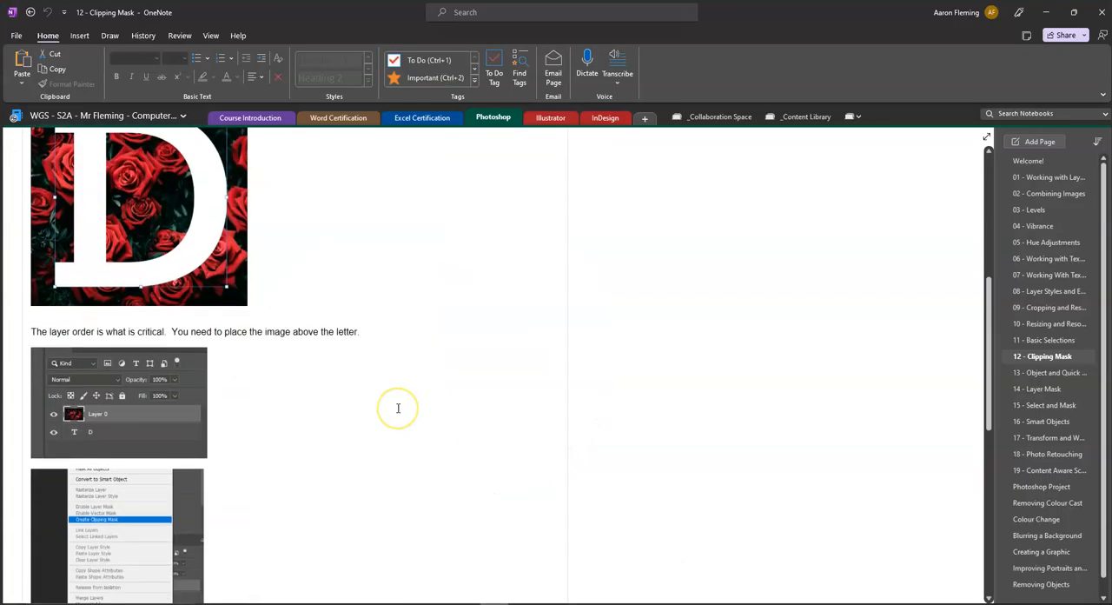
pyautogui.scroll(-5, 194, 396)
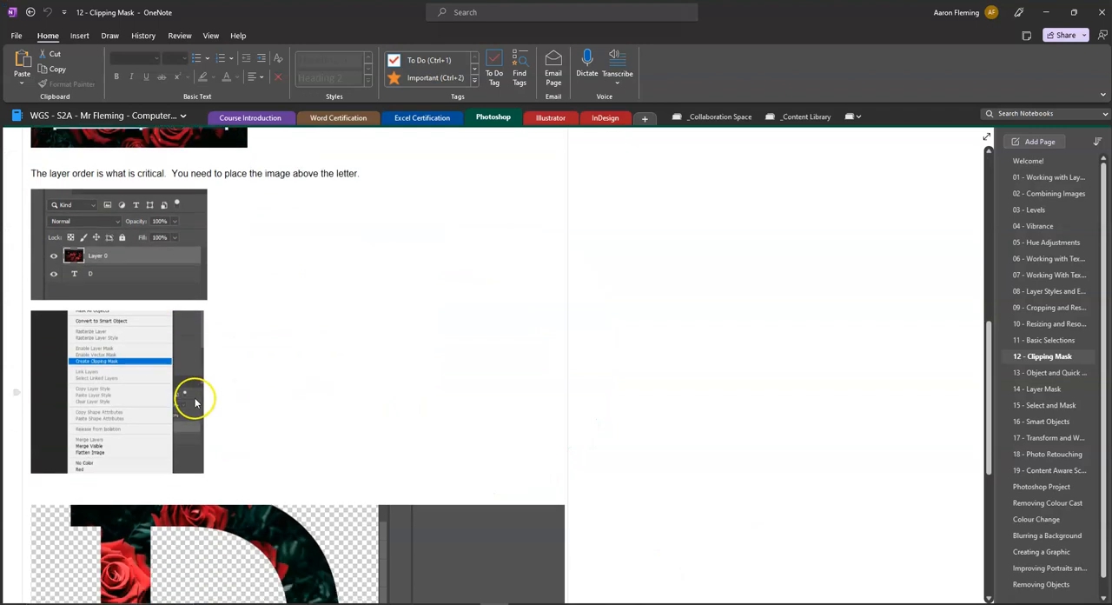
pyautogui.scroll(-2, 195, 402)
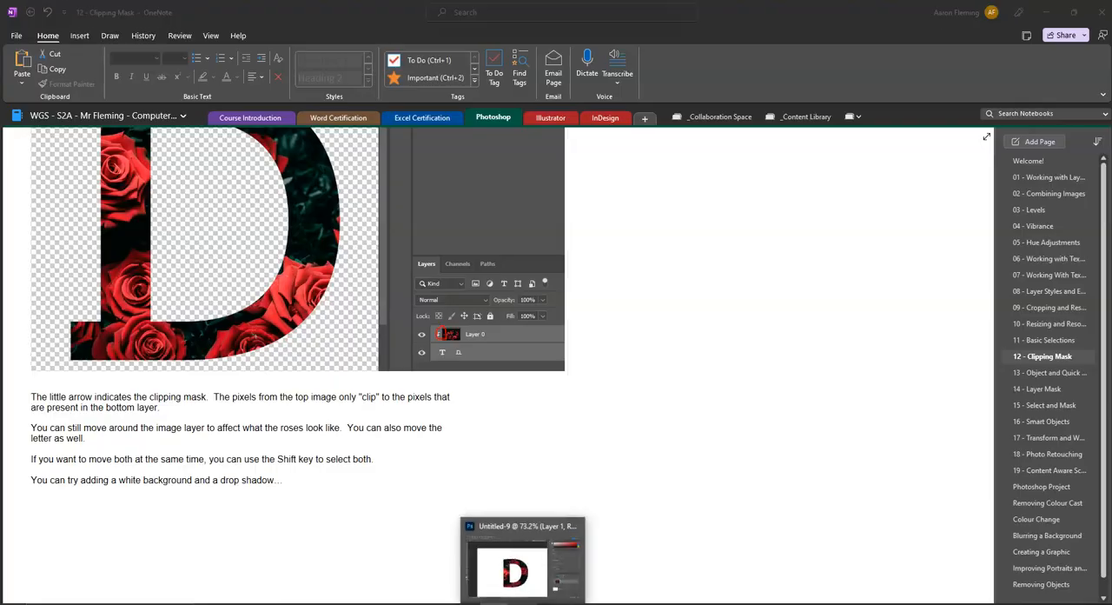
# Return to Photoshop and add a Drop Shadow effect to the D text layer, keeping the letter clear of the Layer Style dialog.
pyautogui.click(516, 574)
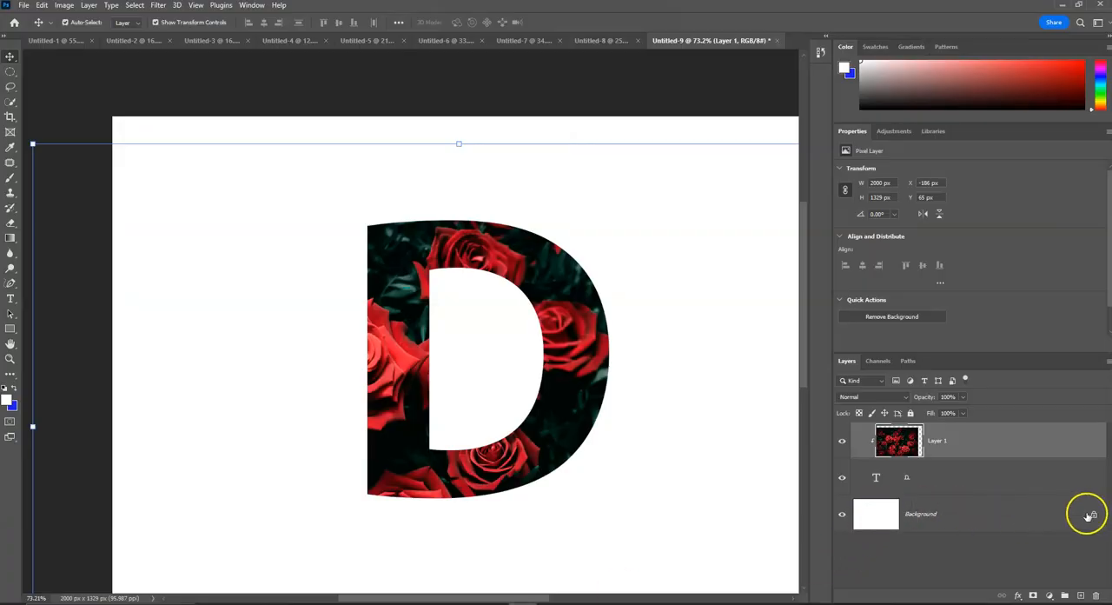
pyautogui.doubleClick(1039, 485)
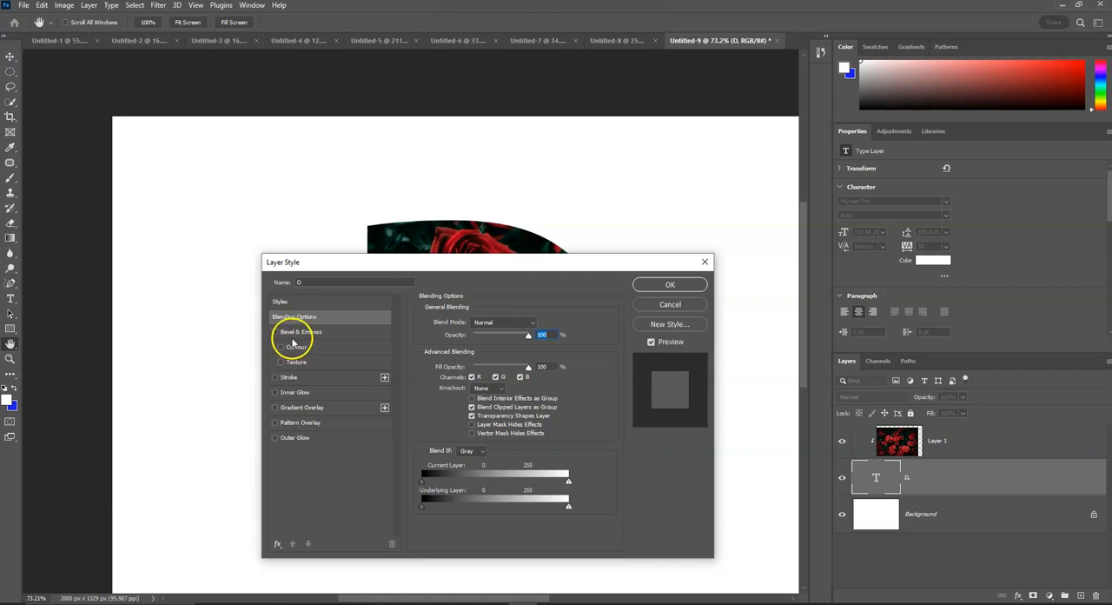
pyautogui.click(279, 545)
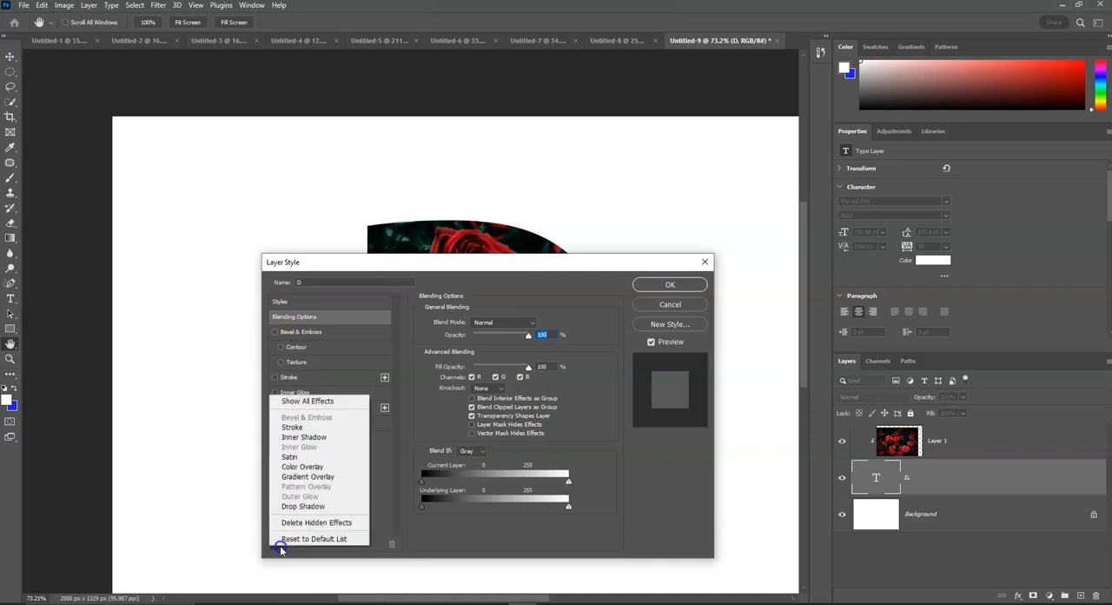
pyautogui.click(322, 507)
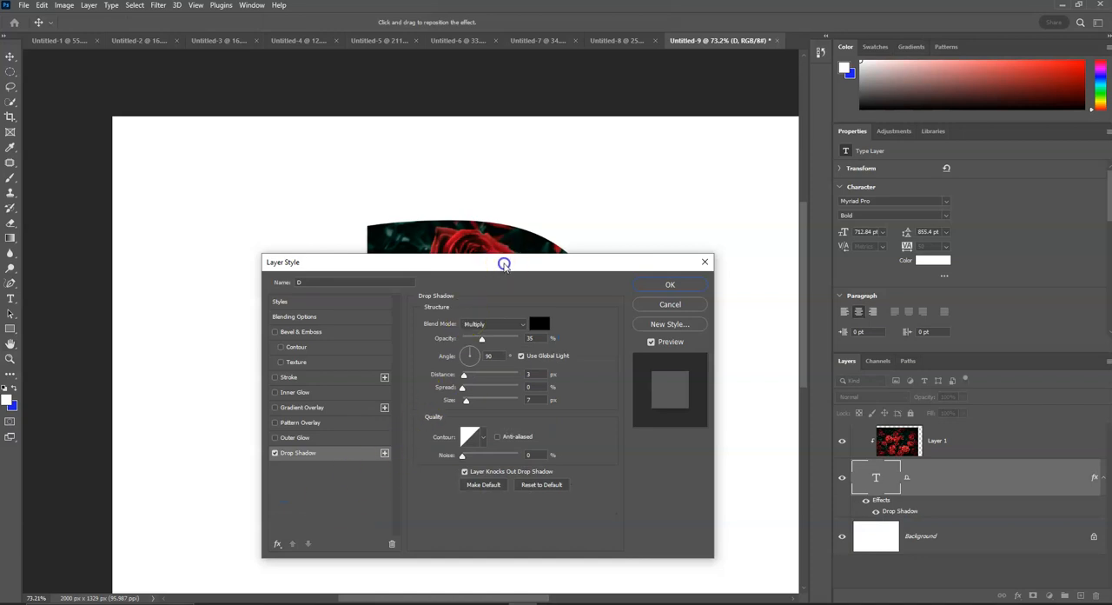
pyautogui.moveTo(504, 259); pyautogui.dragTo(846, 266)
pyautogui.moveTo(870, 225); pyautogui.dragTo(926, 141)
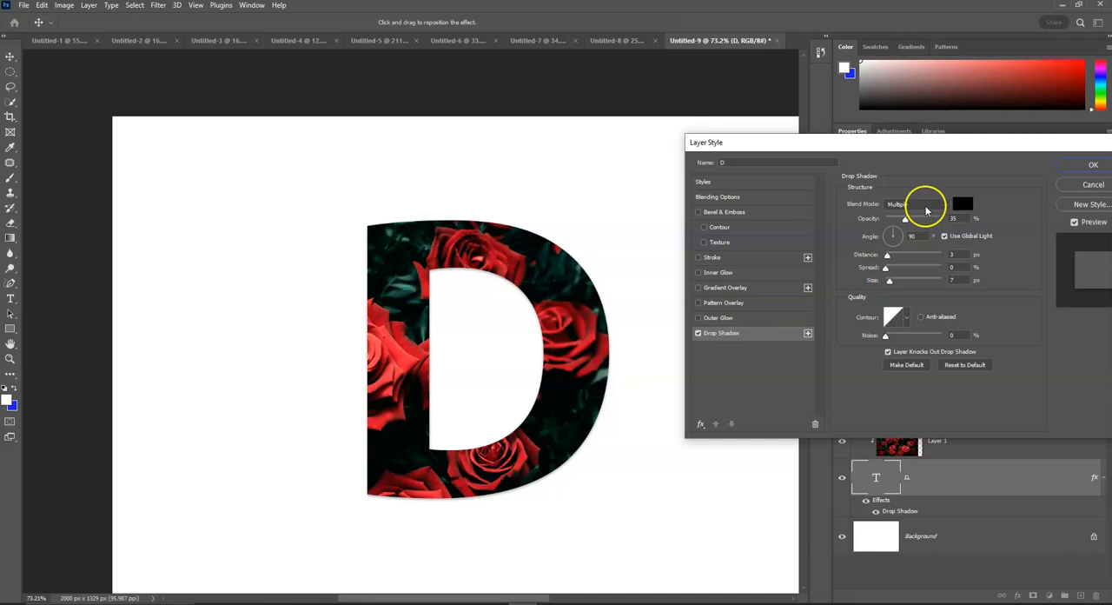
# Set the D layer's drop shadow to 24% opacity, 153° angle, 26 px distance and 0 px size.
pyautogui.moveTo(889, 258); pyautogui.dragTo(966, 224)
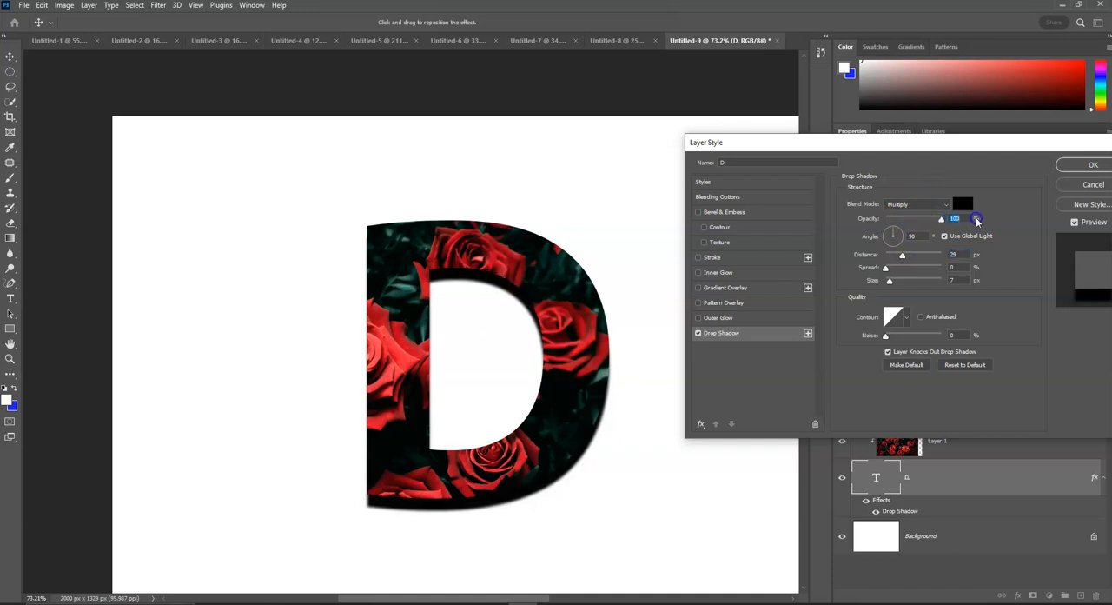
pyautogui.moveTo(899, 231)
pyautogui.mouseDown()
pyautogui.moveTo(904, 248)
pyautogui.moveTo(883, 232)
pyautogui.mouseUp()
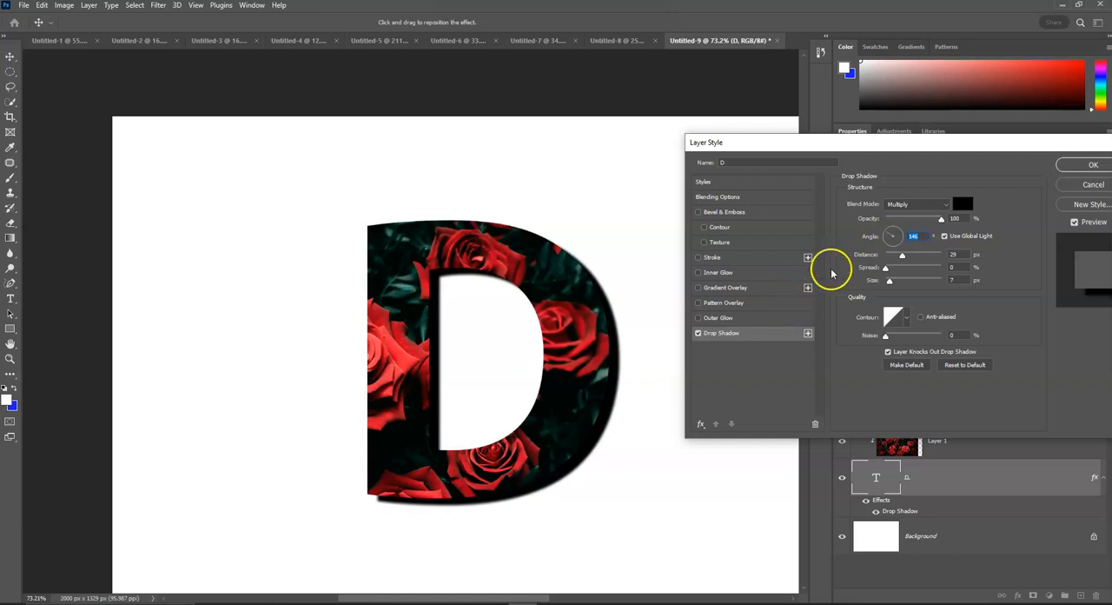
pyautogui.moveTo(890, 283); pyautogui.dragTo(887, 283)
pyautogui.moveTo(942, 218); pyautogui.dragTo(903, 223)
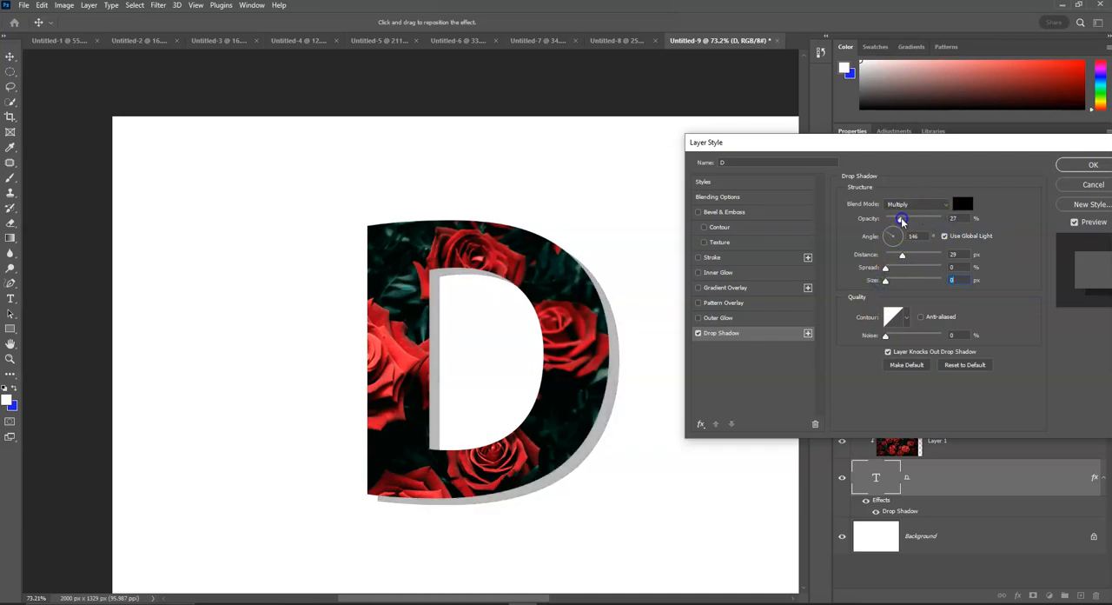
pyautogui.moveTo(541, 109); pyautogui.dragTo(545, 114)
pyautogui.click(437, 74)
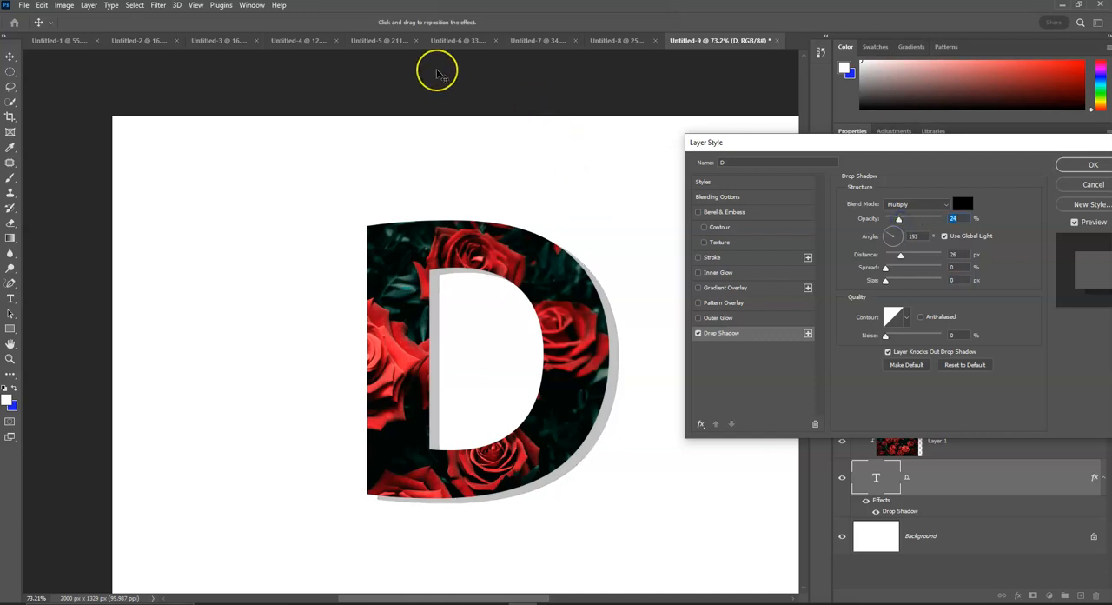